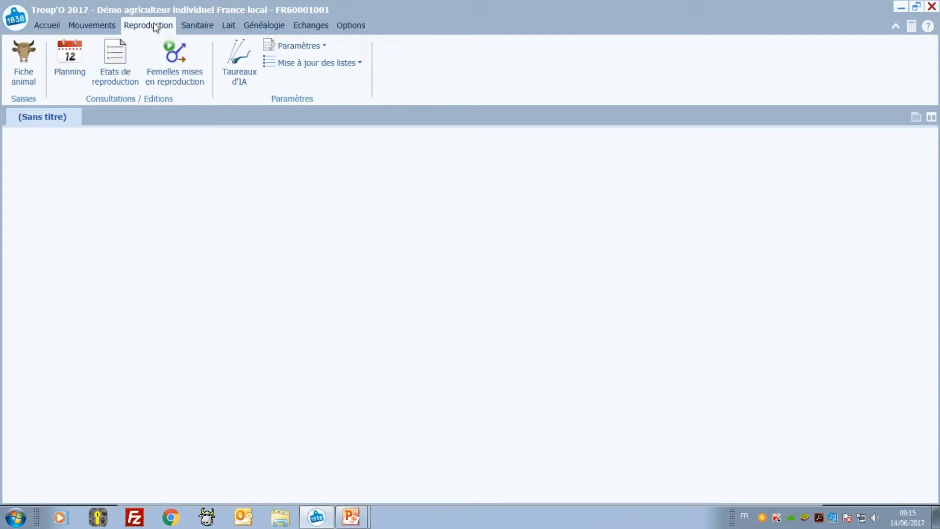
In the reproduction preferences, enable Adoption for mothers and Allaitement artificiel for calves, check the calving settings, and save
left_click(309, 48)
left_click(310, 64)
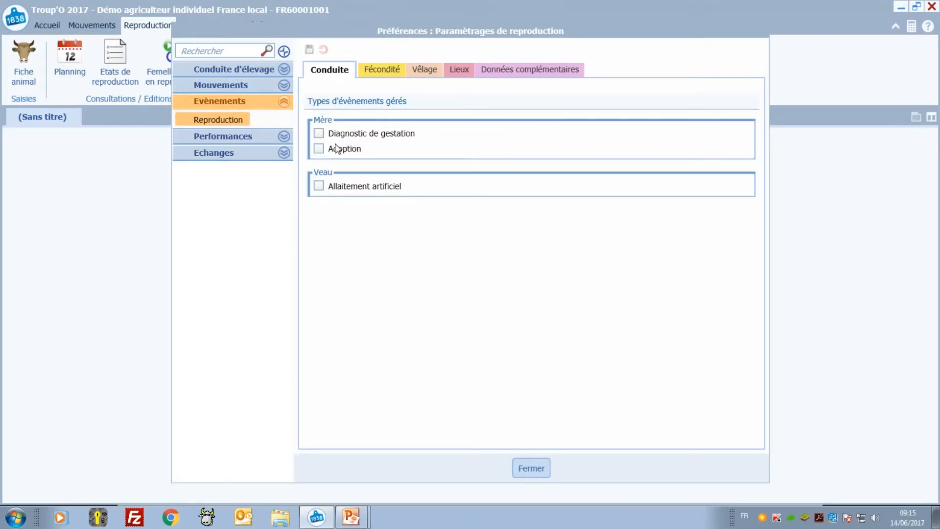
left_click(319, 149)
left_click(319, 186)
left_click(422, 73)
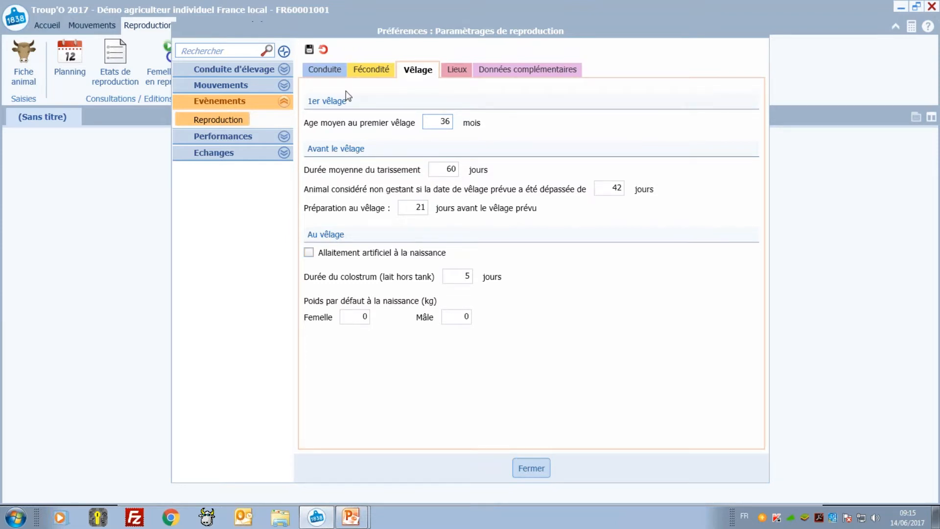
left_click(309, 48)
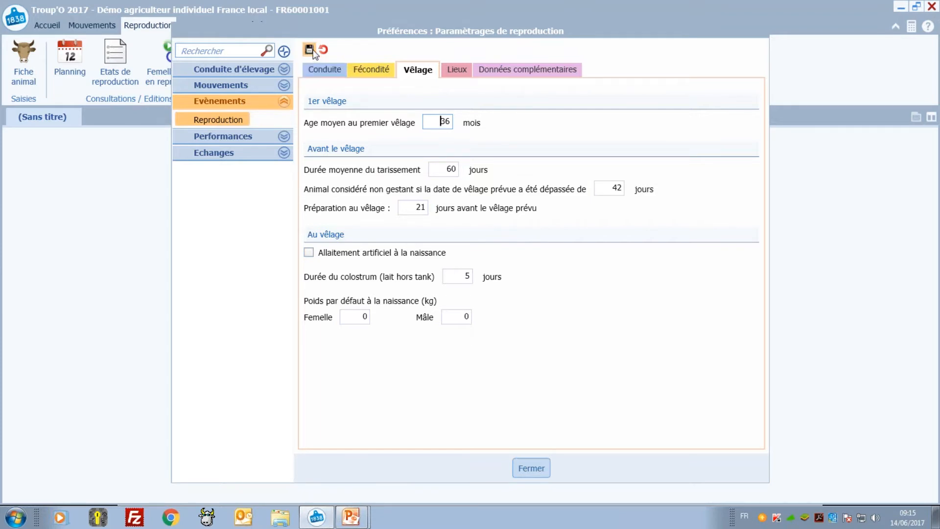
left_click(536, 467)
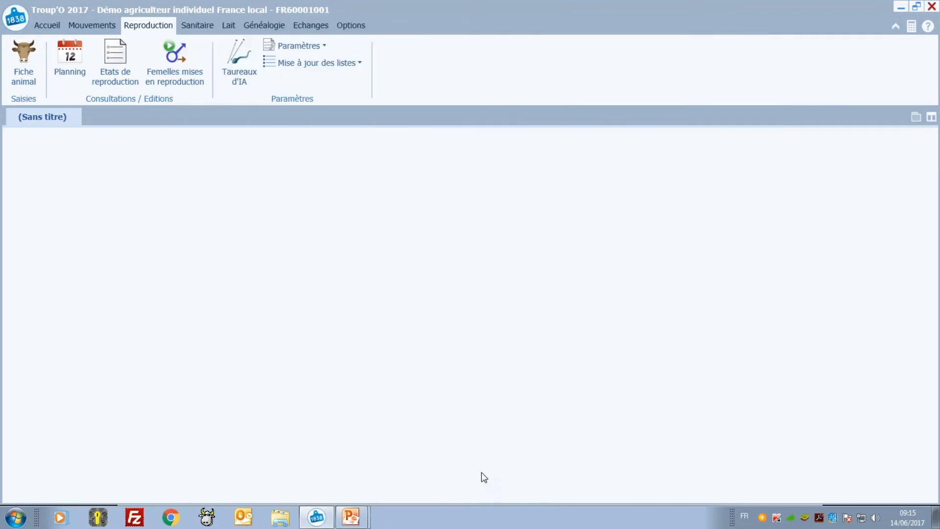
Switch to the PowerPoint slideshow and advance to the "Saisir ces évènements" slide on calves and cows
key("alt+Tab")
left_click(458, 264)
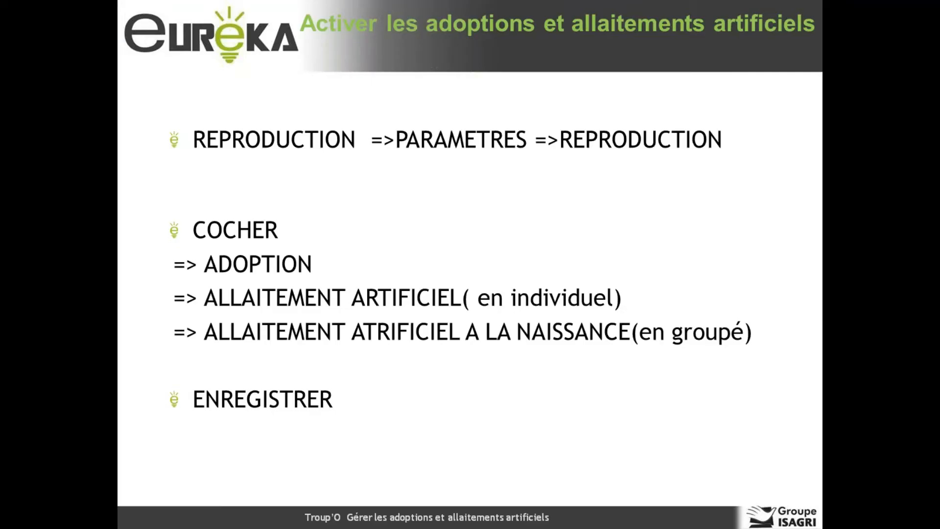
key("Right")
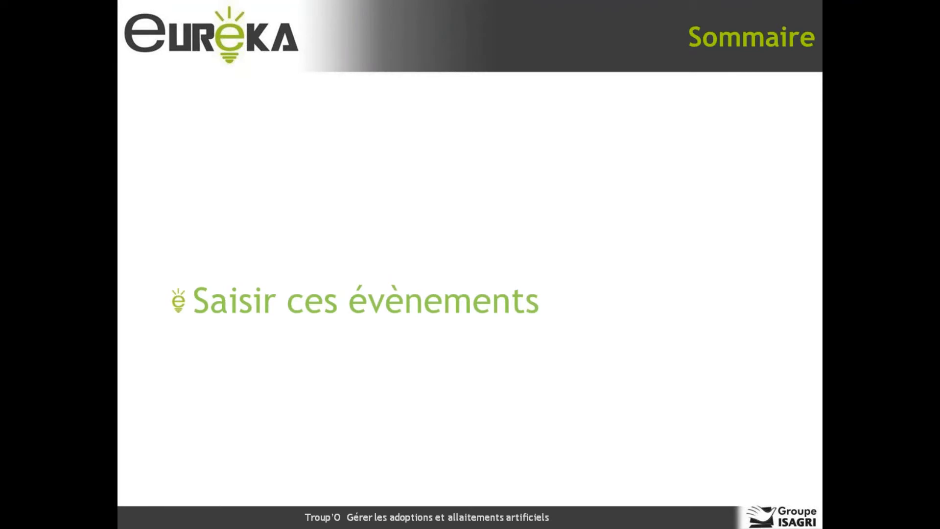
key("Right")
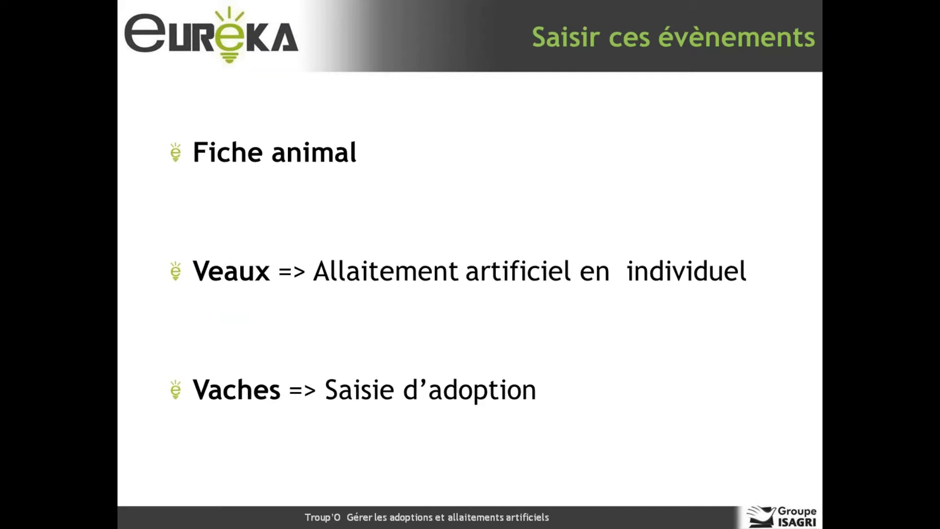
Switch back to Troup'O, filter the animal list to Veaux laitiers only, and open the record of calf 6696 NACELLE
key("alt+Tab")
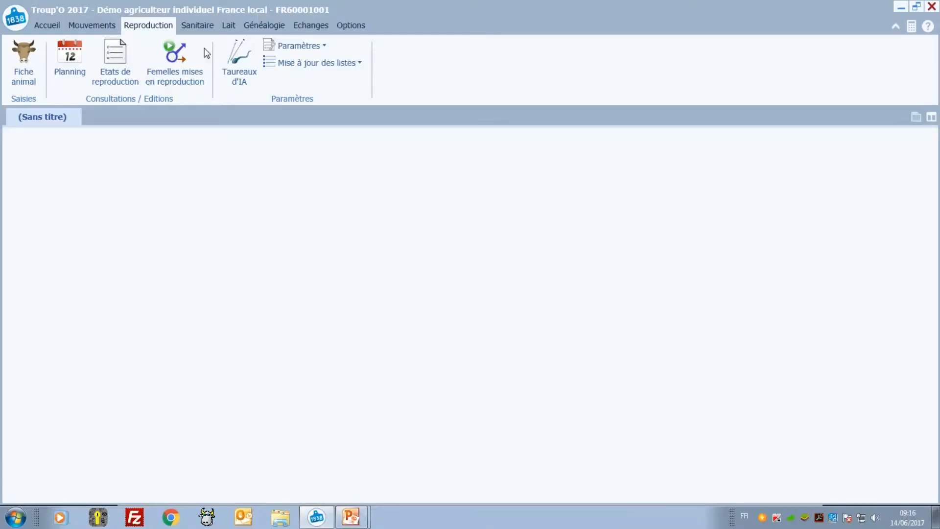
left_click(25, 58)
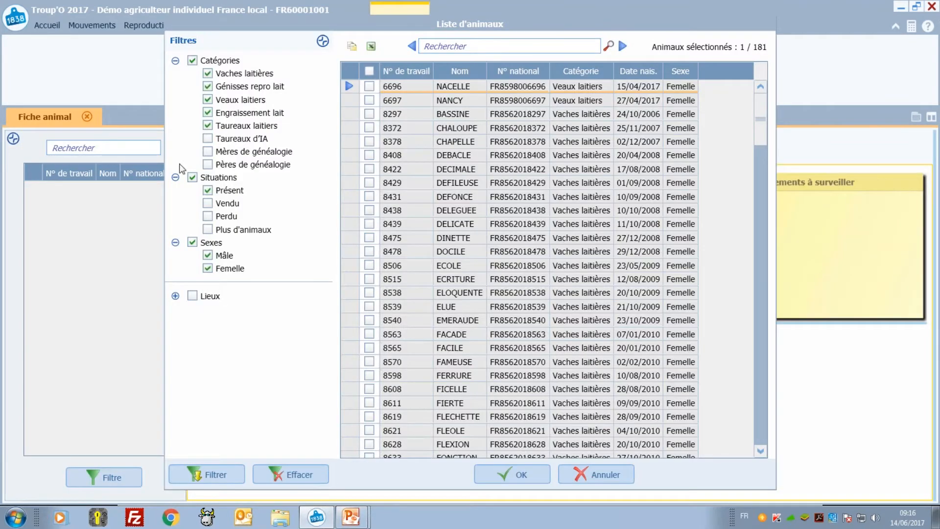
left_click(208, 125)
left_click(207, 113)
left_click(208, 86)
left_click(208, 73)
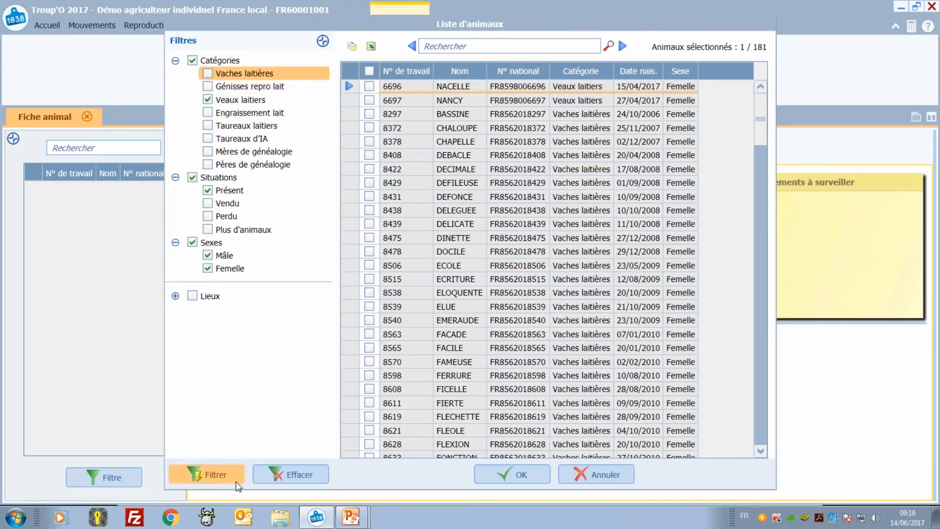
left_click(215, 474)
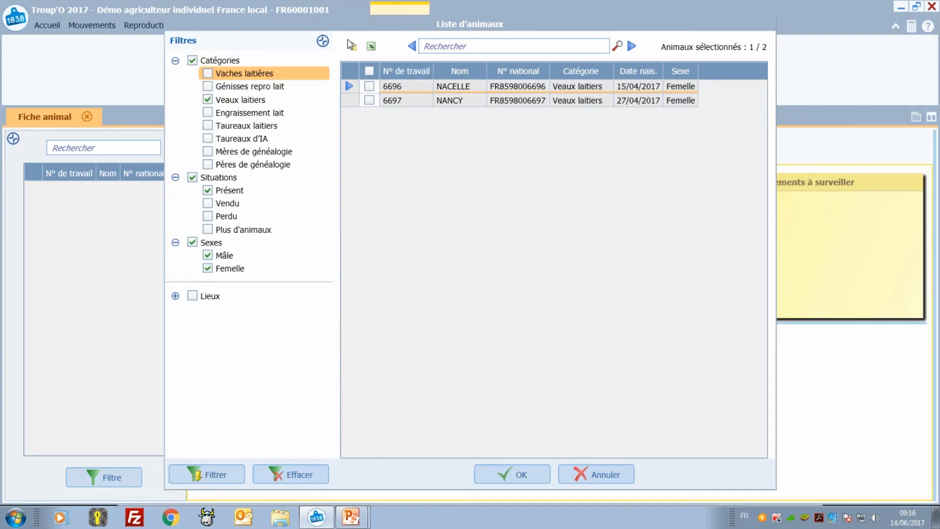
left_click(370, 87)
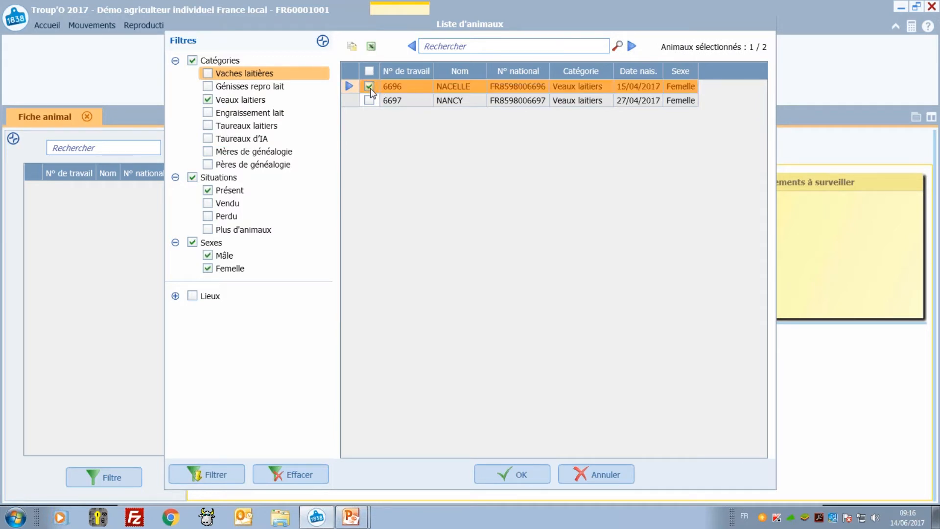
left_click(523, 469)
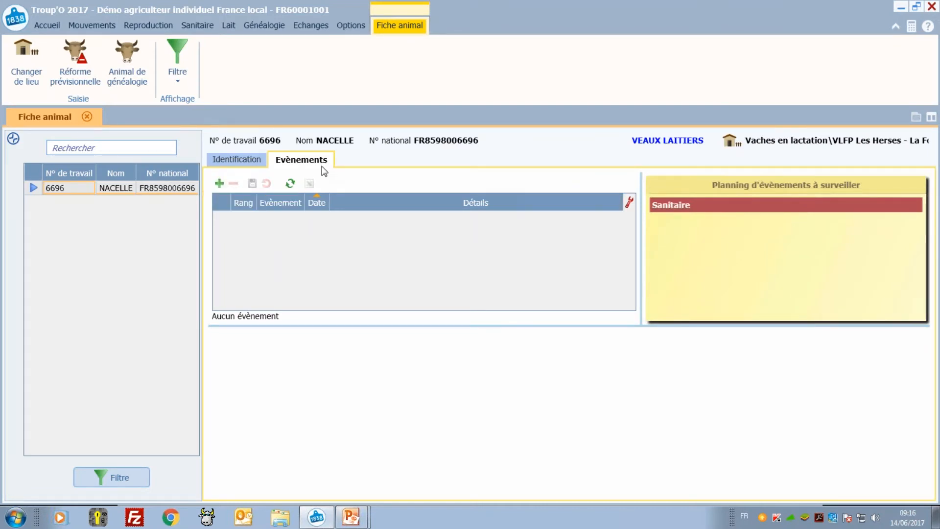
Add an Allaitement artificiel event to calf NACELLE, check its remark, comment and treatment fields, and save it
left_click(220, 183)
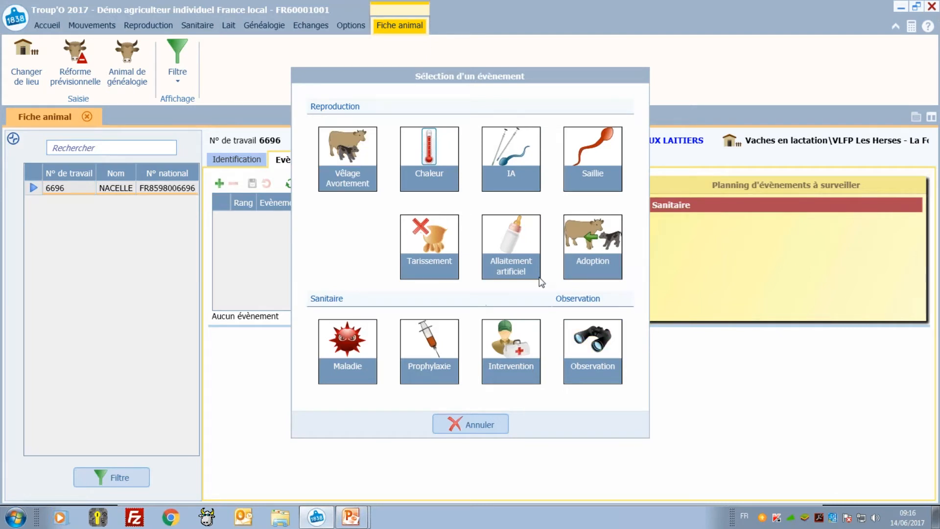
left_click(513, 244)
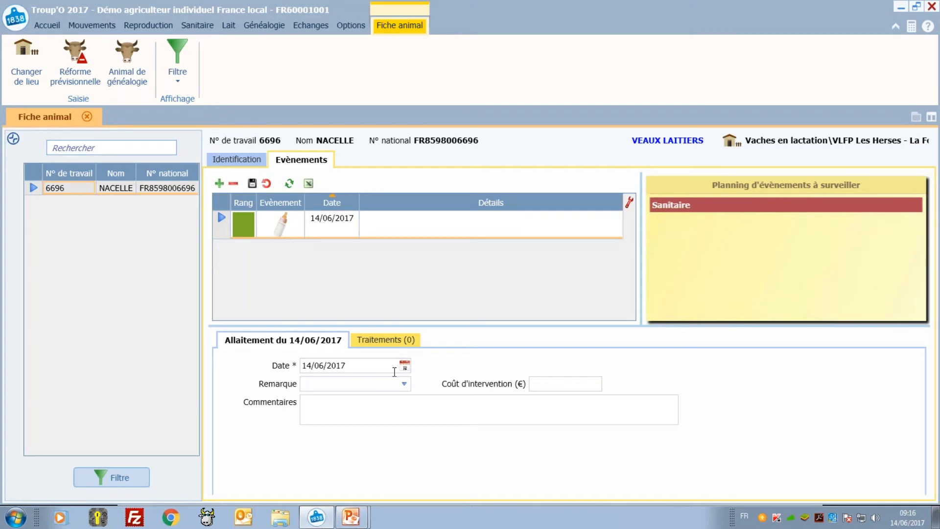
left_click(402, 384)
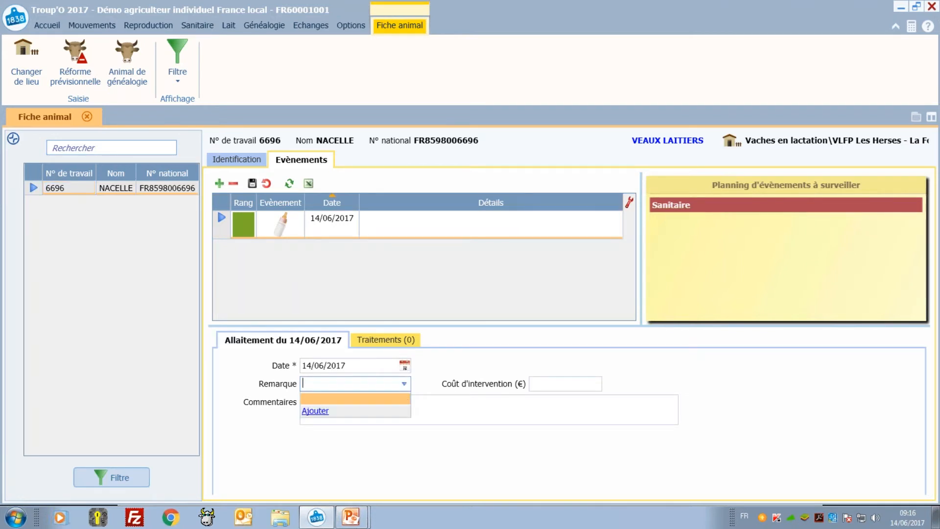
left_click(555, 385)
left_click(320, 410)
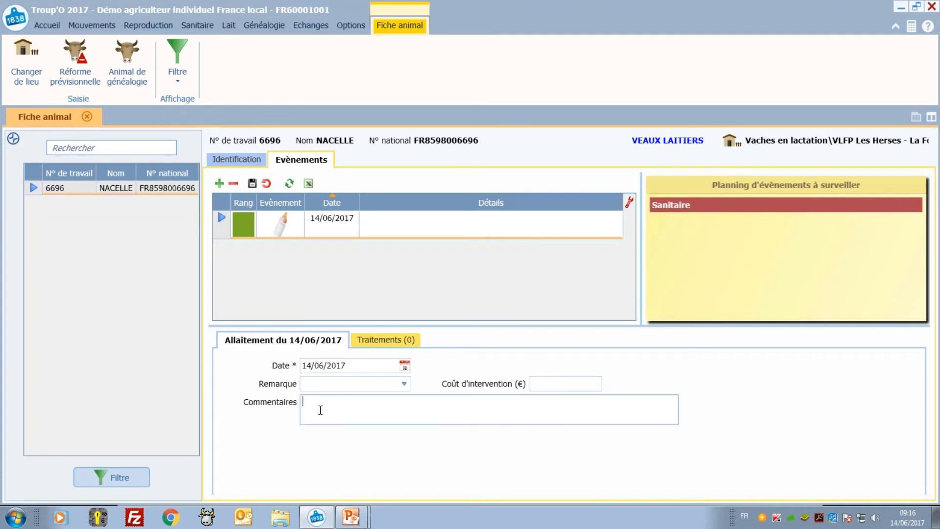
left_click(399, 343)
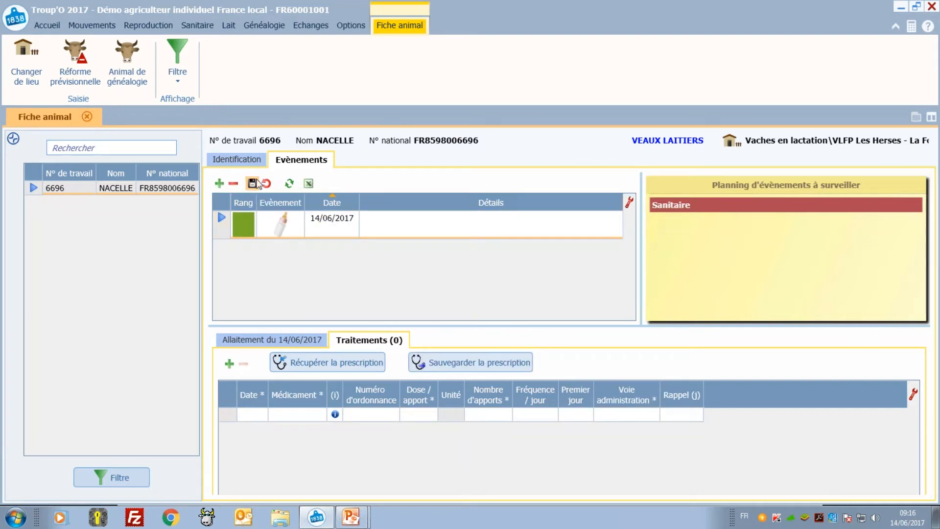
left_click(252, 183)
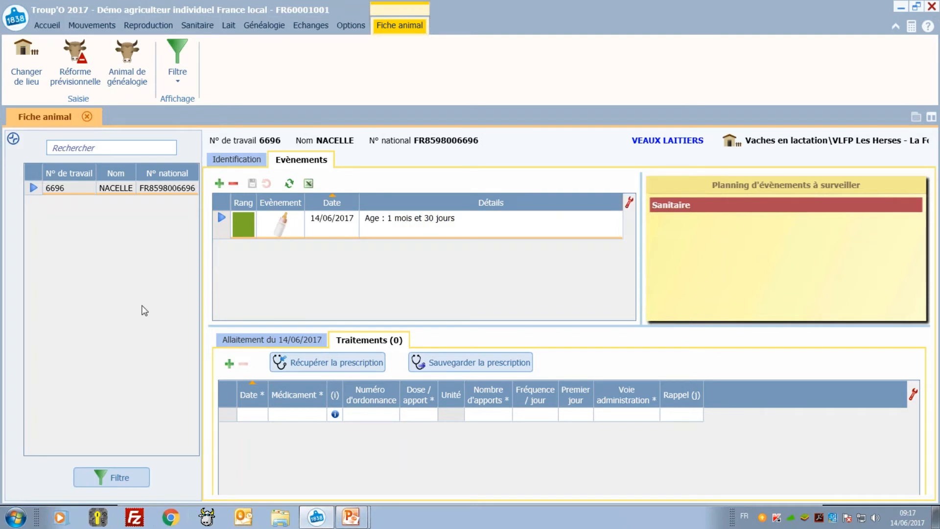
Add Vaches laitières to the animal filter and open the record of cow 8297 BASSINE
left_click(128, 475)
left_click(209, 75)
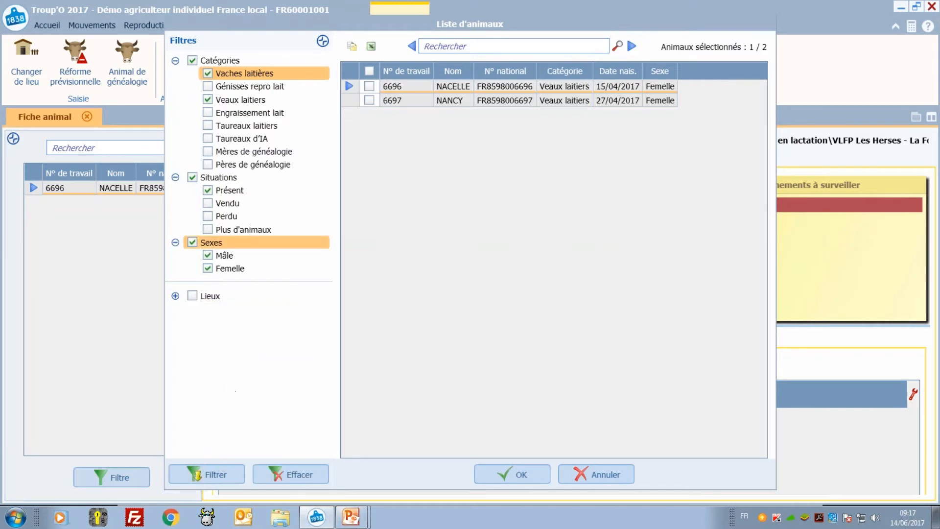
left_click(214, 479)
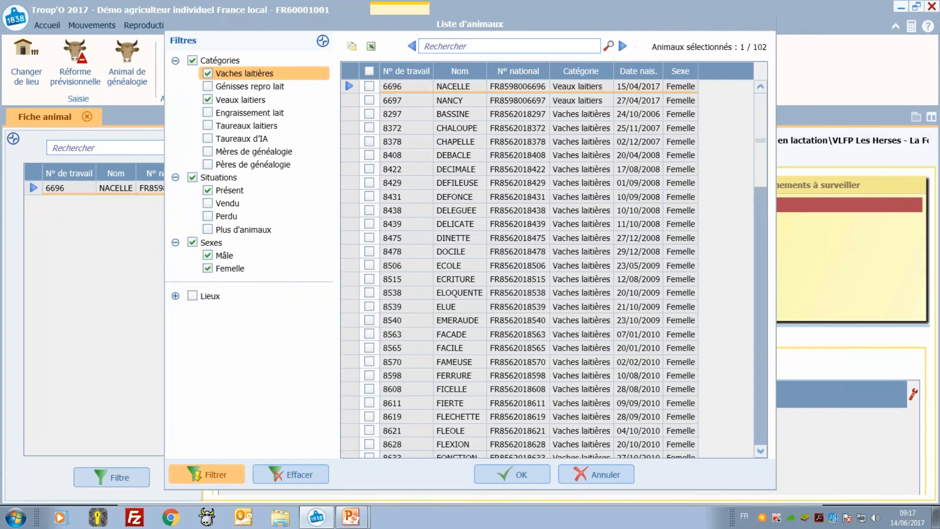
left_click(369, 114)
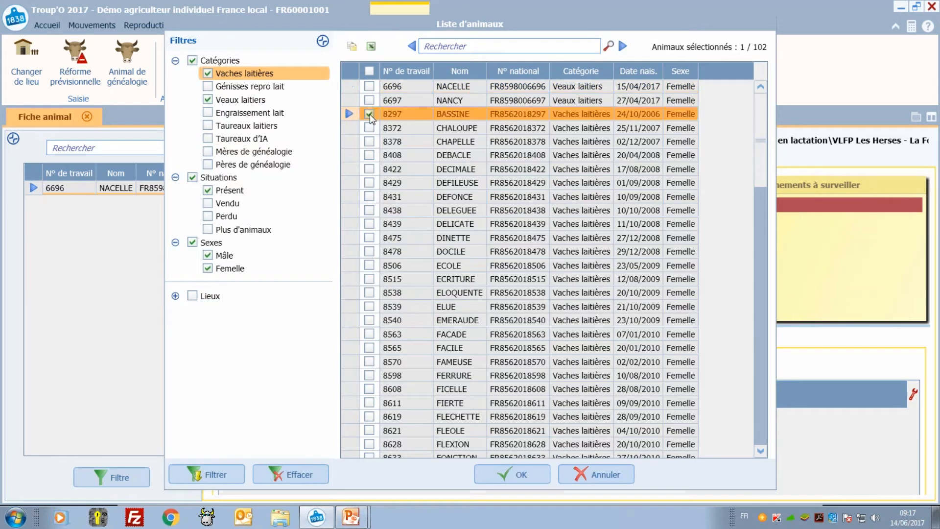
left_click(522, 471)
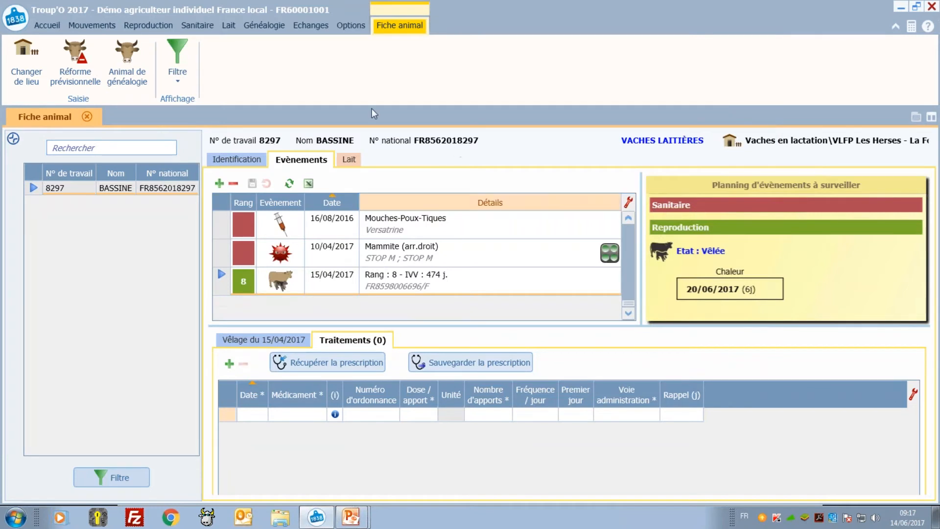
Add an Adoption event to cow BASSINE with calf 6697 NANCY as the adopted young
left_click(219, 183)
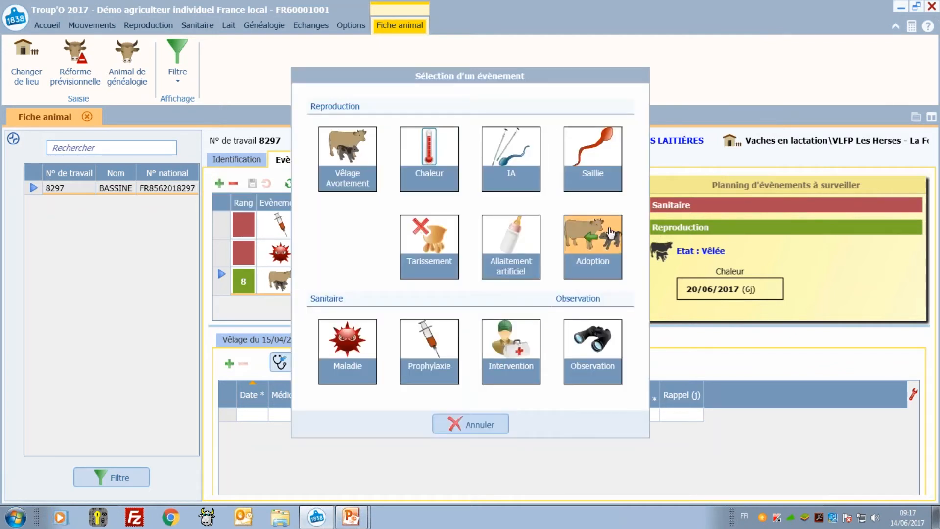
left_click(609, 233)
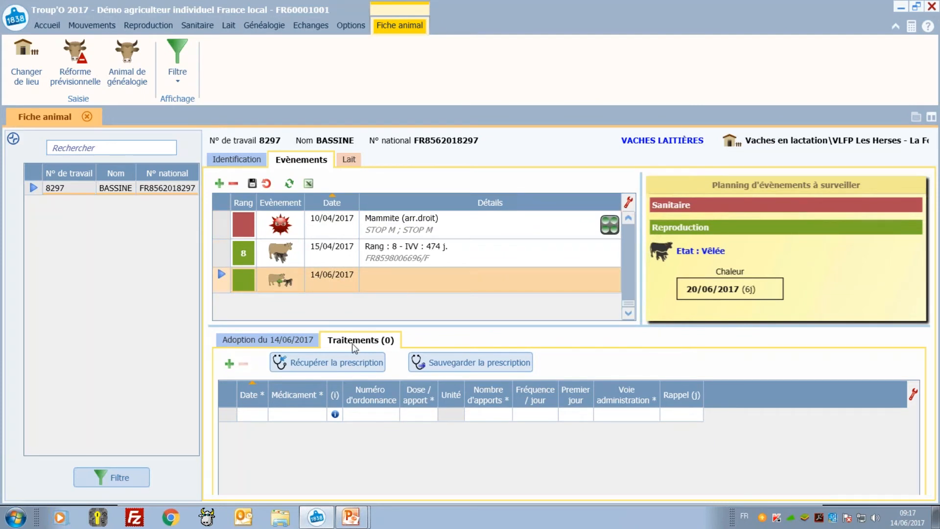
left_click(263, 418)
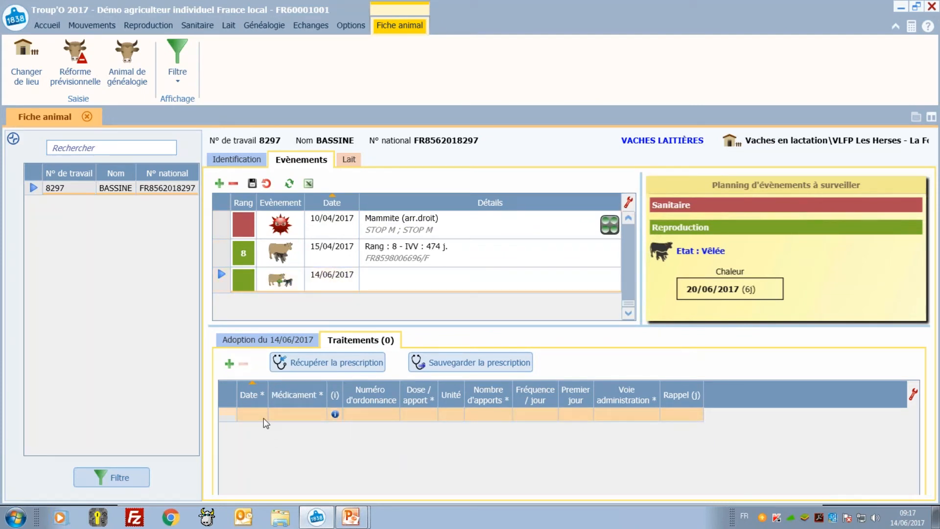
left_click(283, 343)
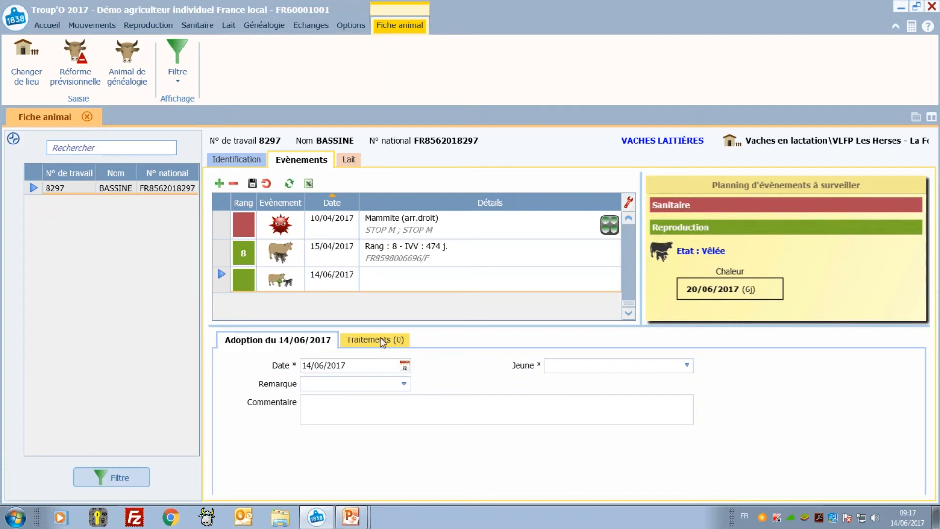
left_click(386, 371)
left_click(686, 366)
left_click(479, 94)
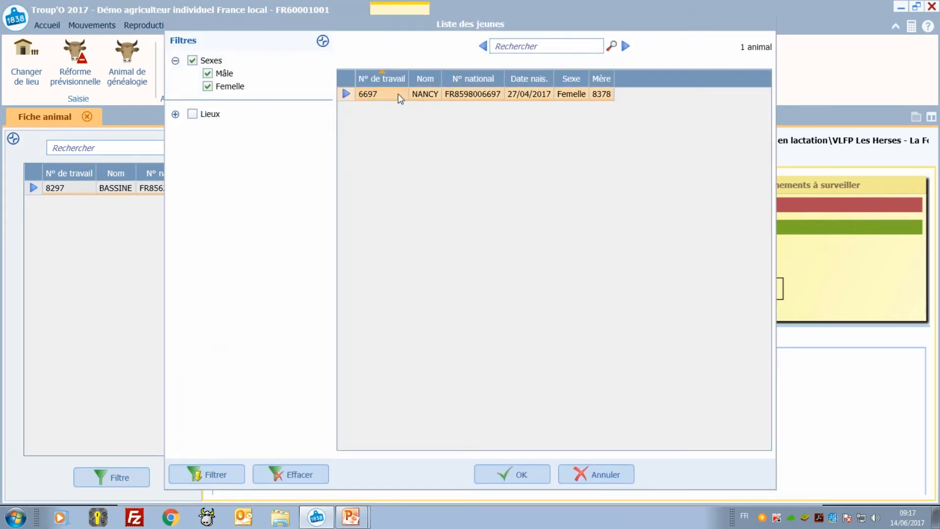
left_click(519, 474)
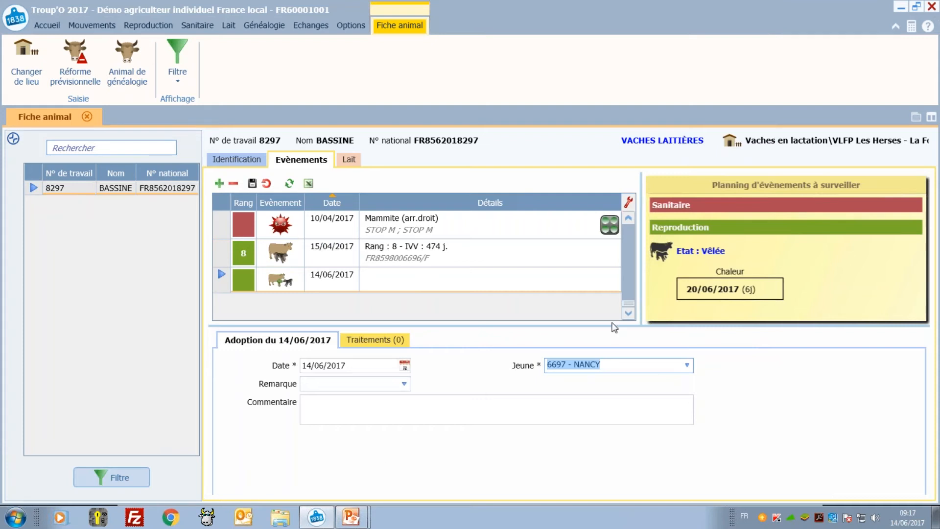
Look through the adoption's remark, comment and treatment fields, leaving them empty, and save the event
left_click(319, 384)
left_click(404, 386)
left_click(404, 386)
left_click(387, 420)
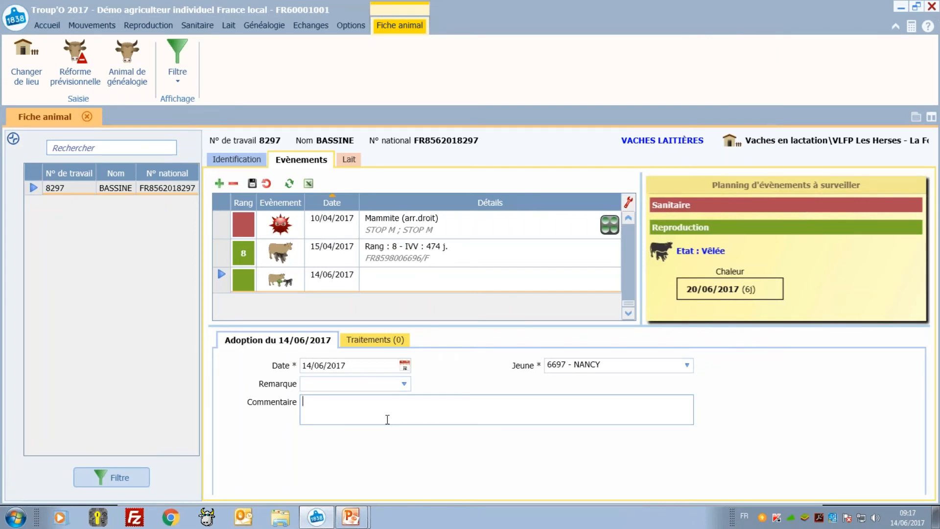
left_click(368, 343)
left_click(278, 341)
left_click(251, 185)
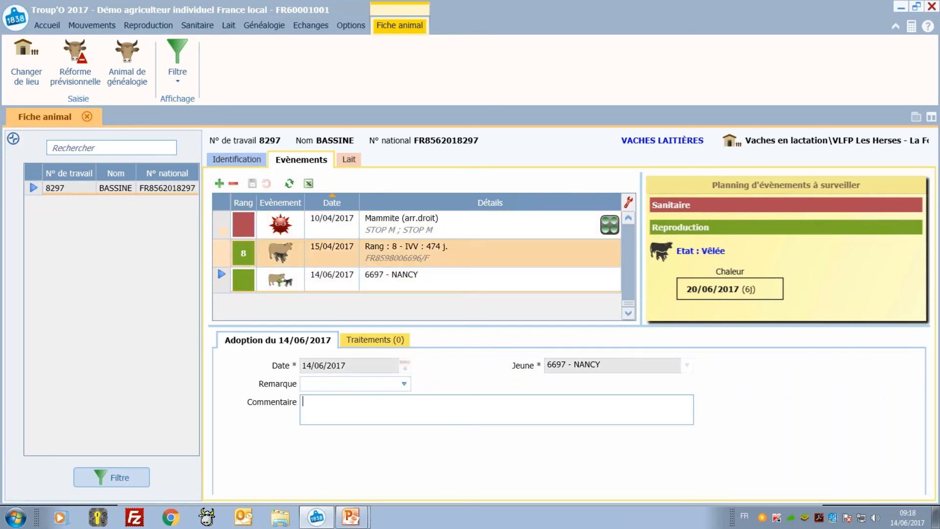
Switch to the PowerPoint slideshow and move on to the "Consulter en fiche animal" slide
key("alt+Tab")
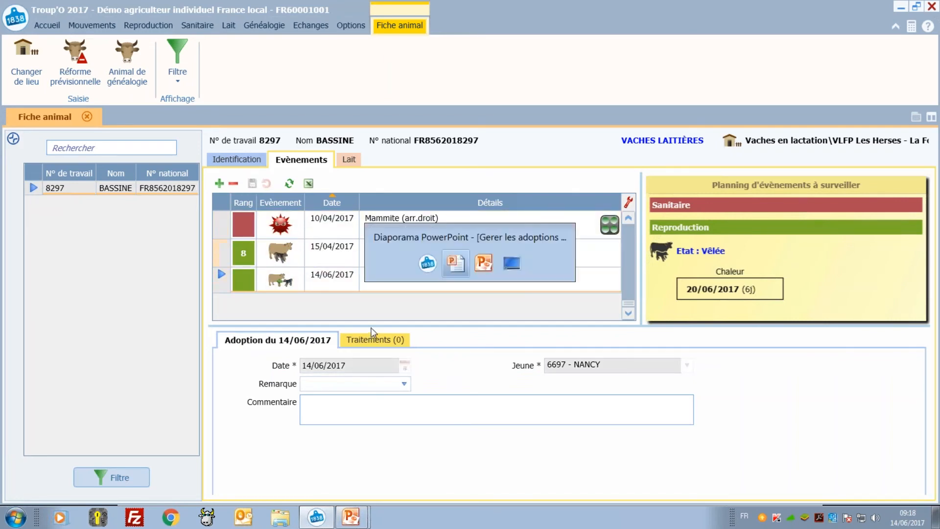
left_click(454, 264)
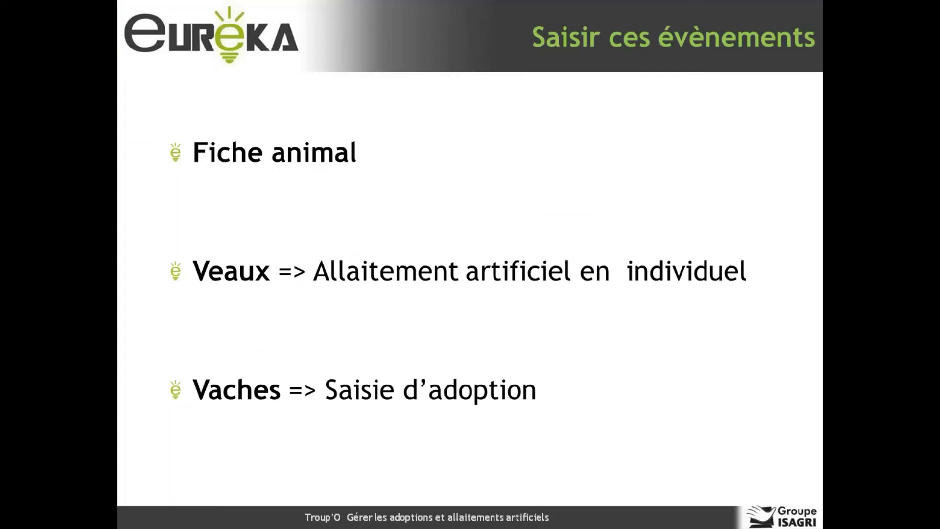
key("Left")
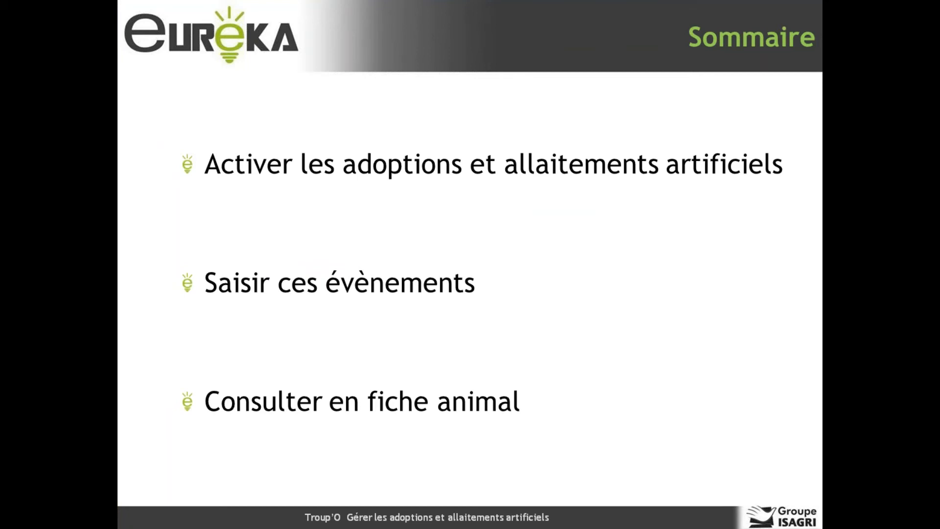
key("Right")
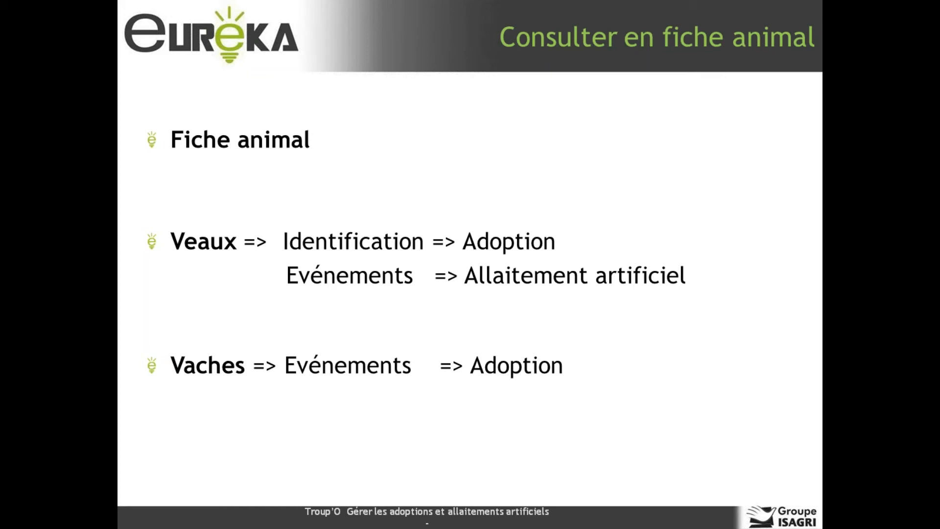
Switch back to Troup'O and examine the adoption event with calf NANCY in the events of cow 8297 BASSINE
key("alt+Tab")
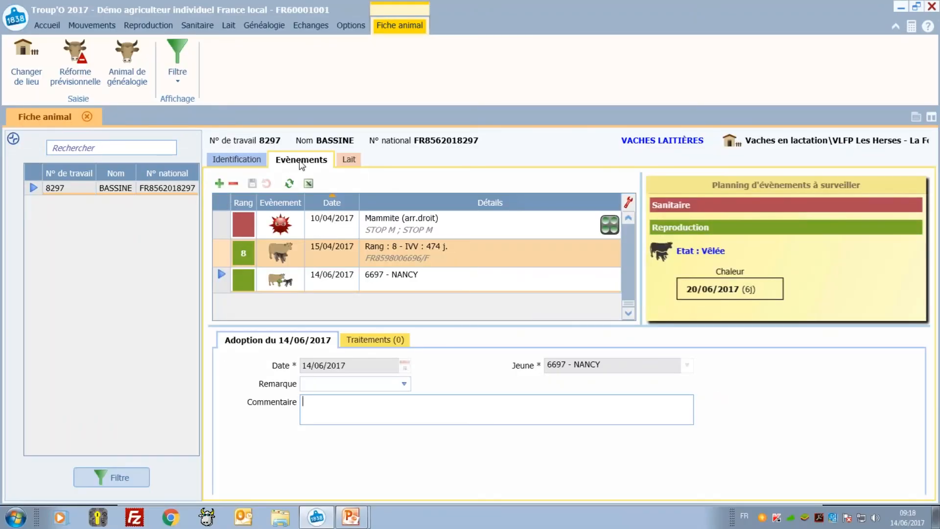
left_click(454, 281)
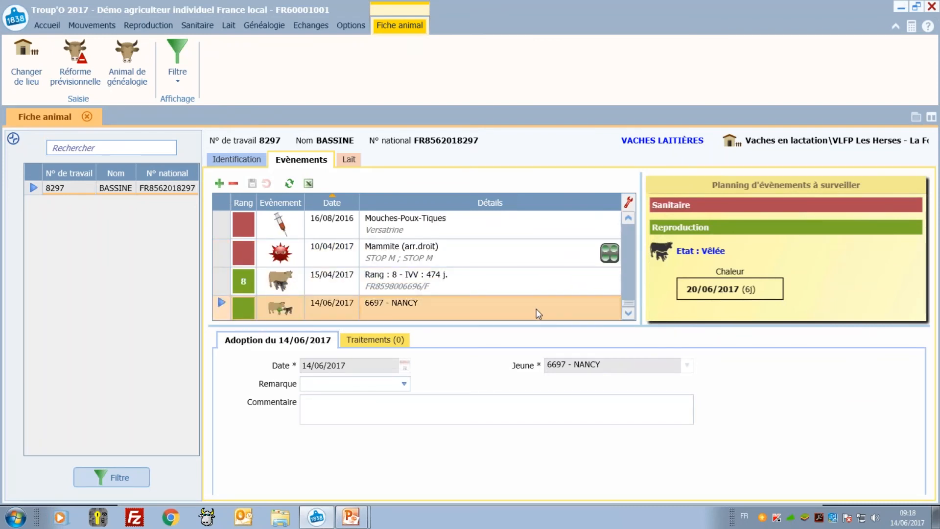
left_click(536, 307)
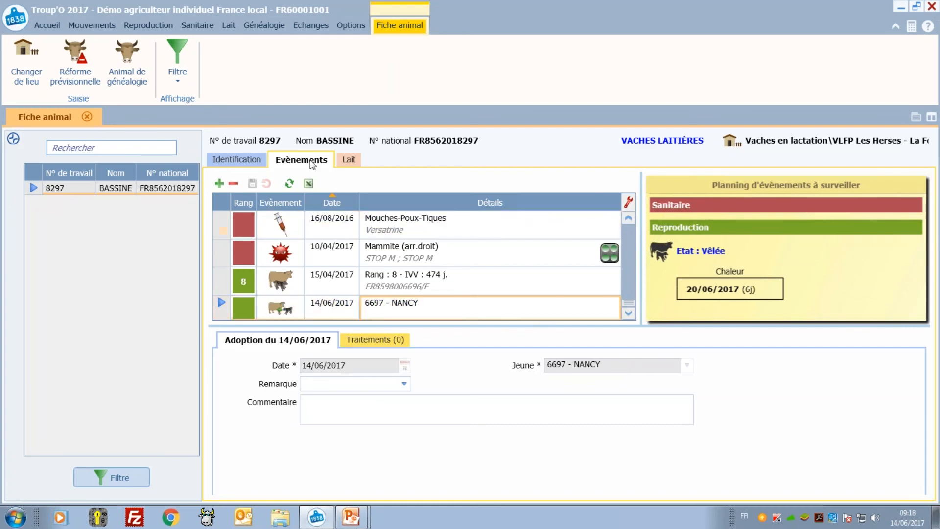
Filter the animal list to Veaux laitiers only and load the records of calves 6696 NACELLE and 6697 NANCY
left_click(125, 483)
left_click(126, 482)
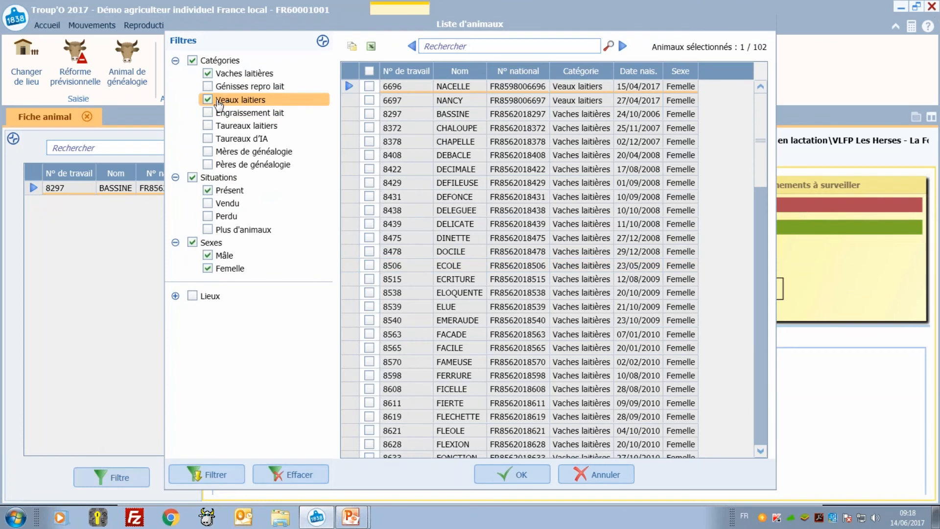
left_click(207, 73)
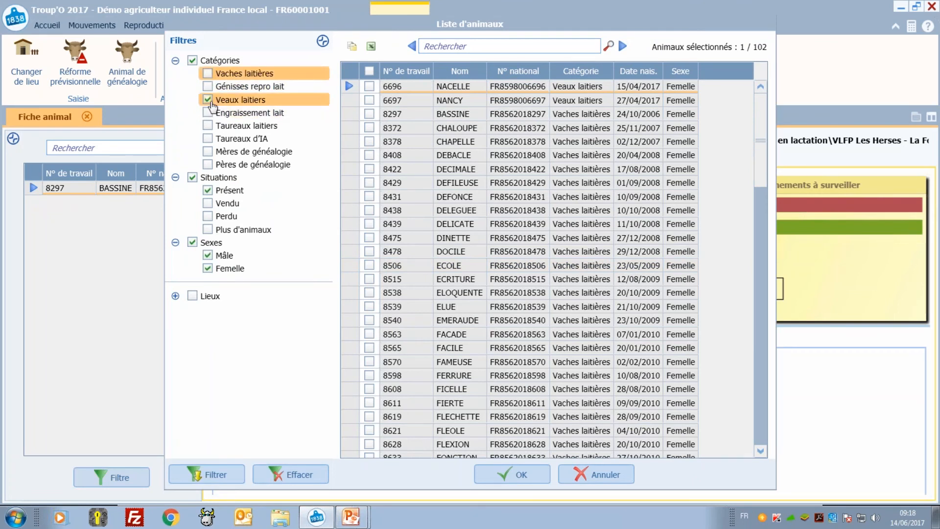
left_click(215, 474)
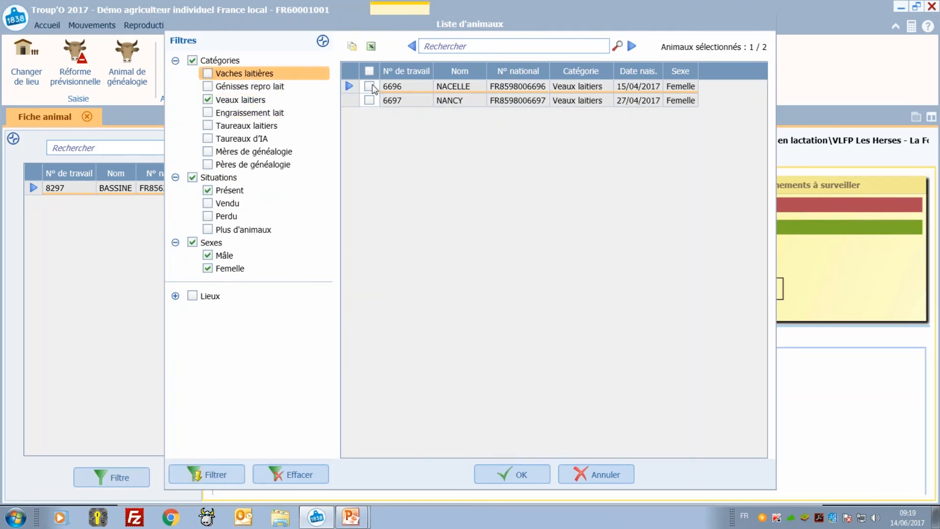
left_click(369, 85)
left_click(369, 100)
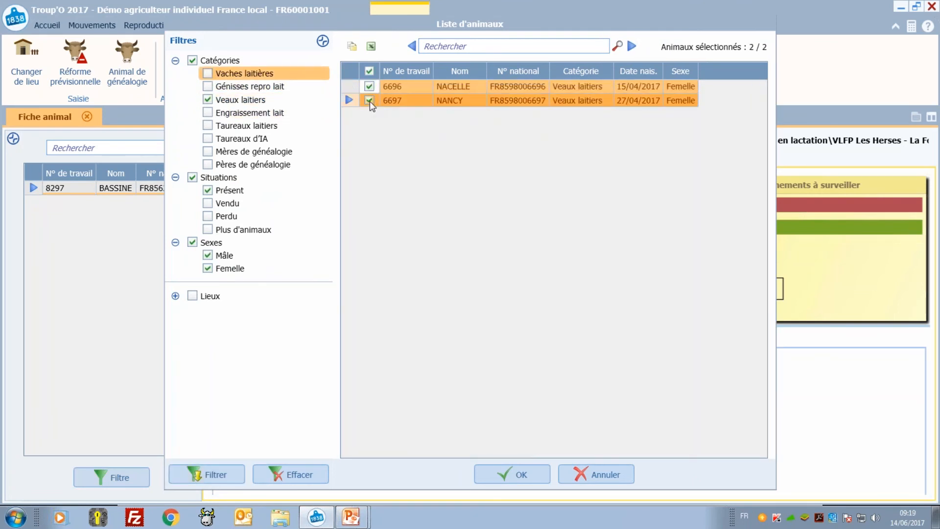
left_click(495, 473)
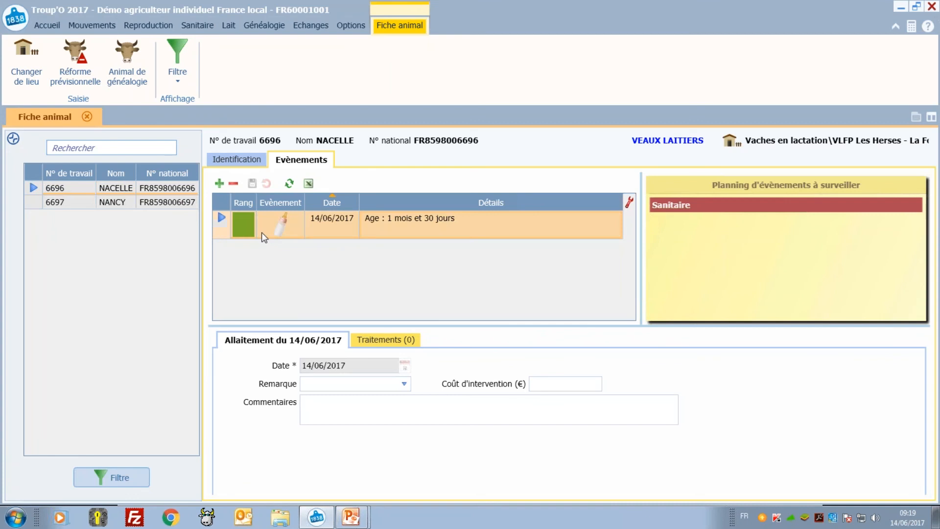
Open the record of calf 6697 NANCY and examine the adoption information in the Situation section of its identification
left_click(120, 203)
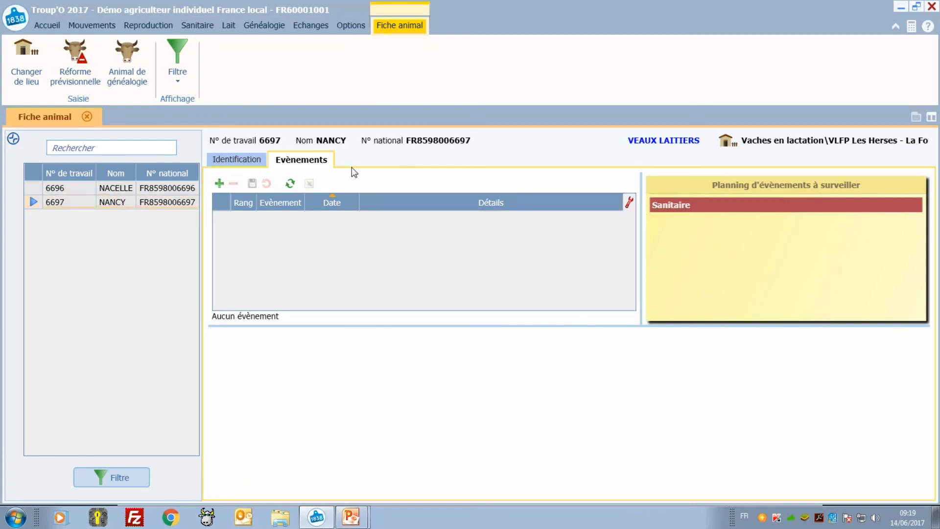
left_click(252, 161)
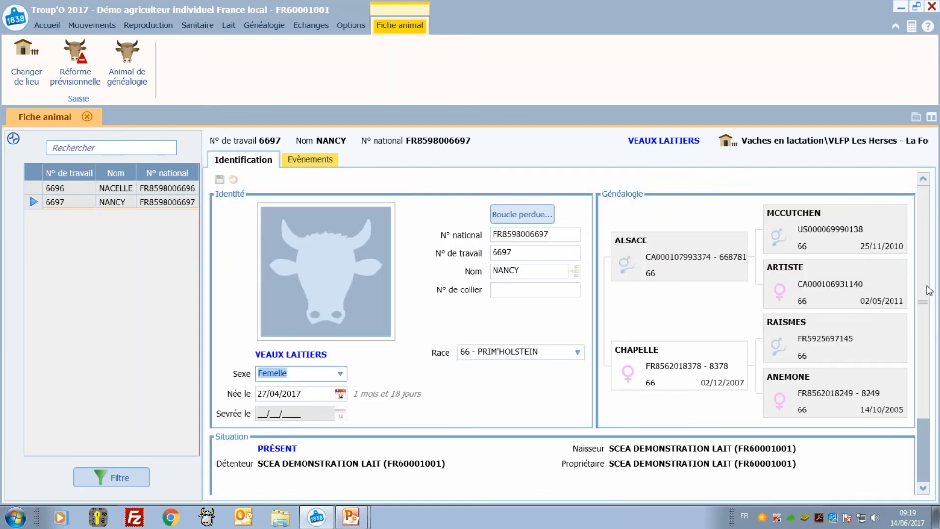
scroll(920, 426, "down", 3)
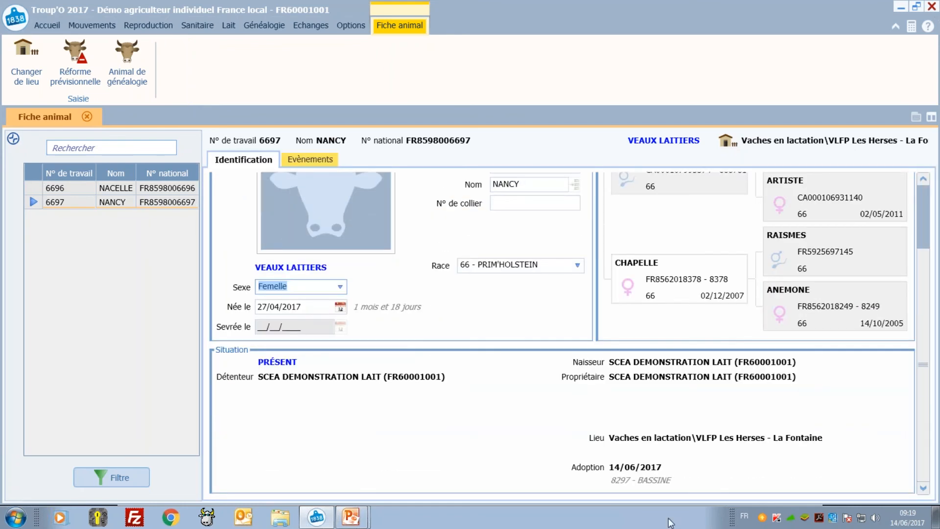
left_click(572, 468)
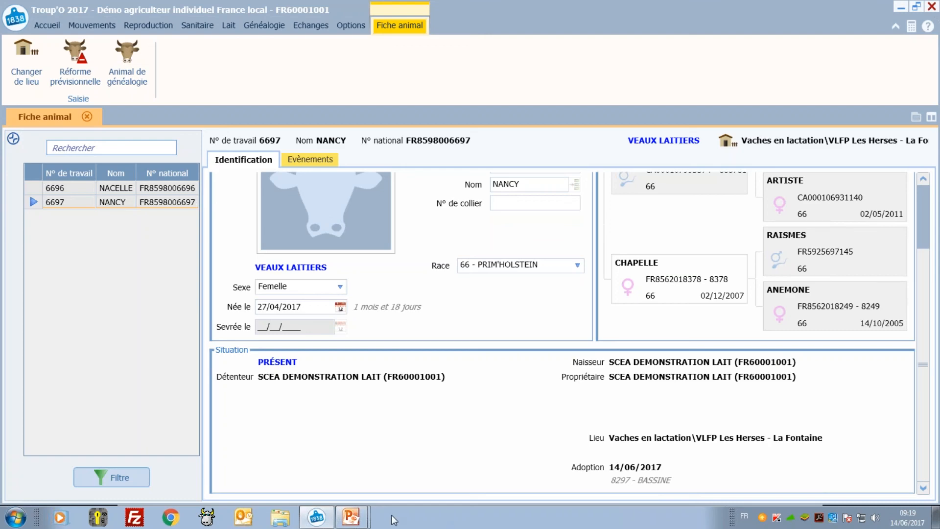
Switch to the PowerPoint slideshow and move on to the "A retenir" slide
key("alt+Tab")
left_click(455, 268)
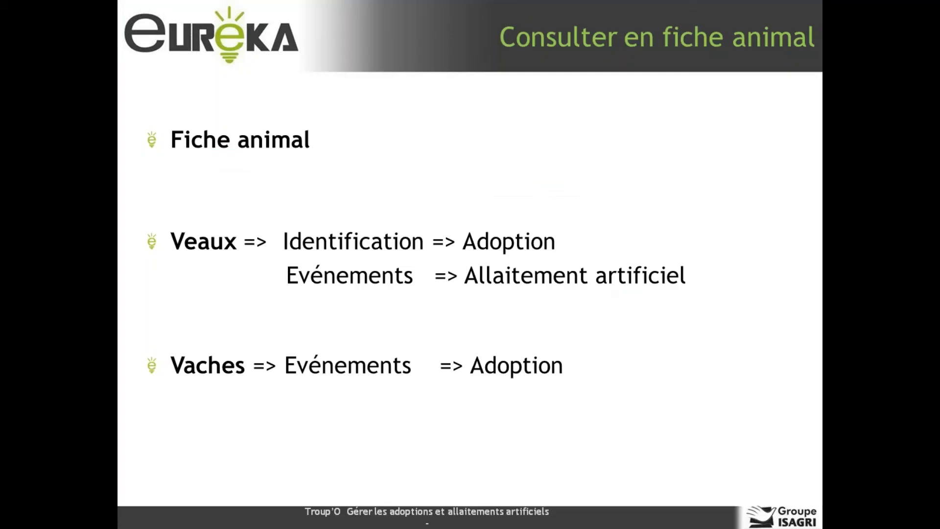
key("Right")
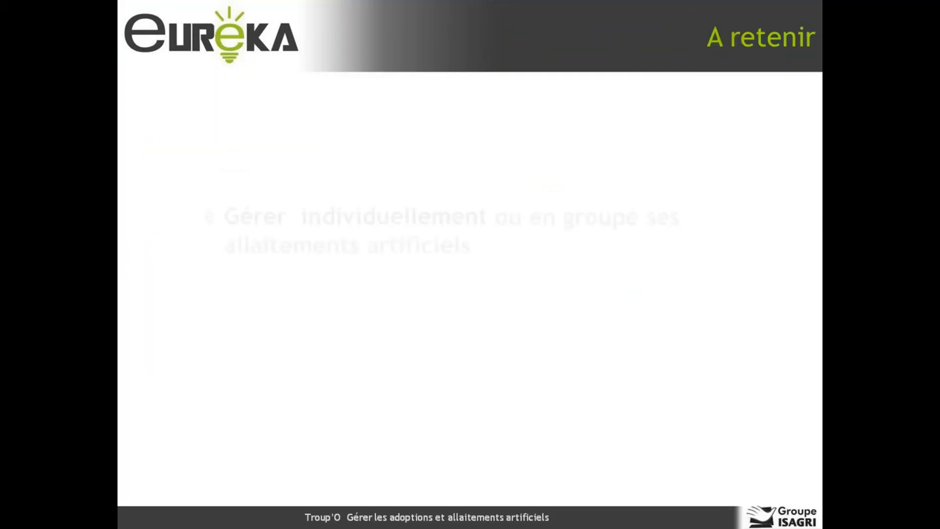